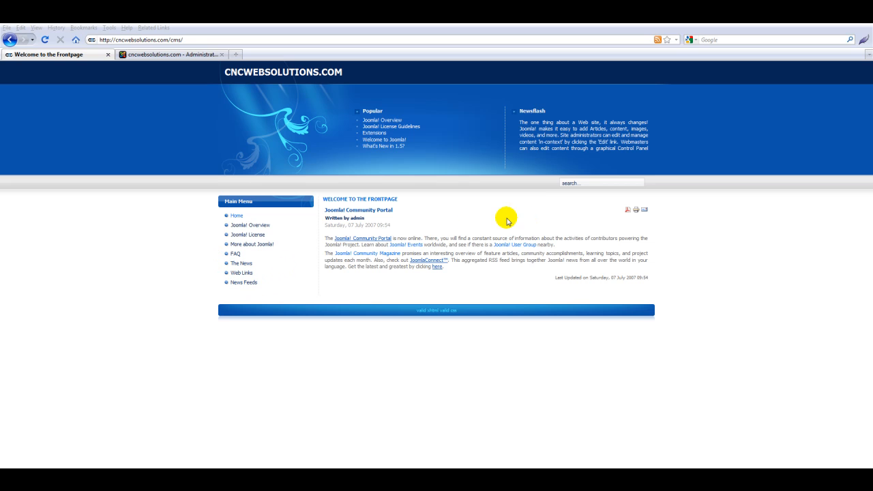
Step: Browse the Joomla! Overview and License Guidelines articles, then return to the site home page
click(256, 225)
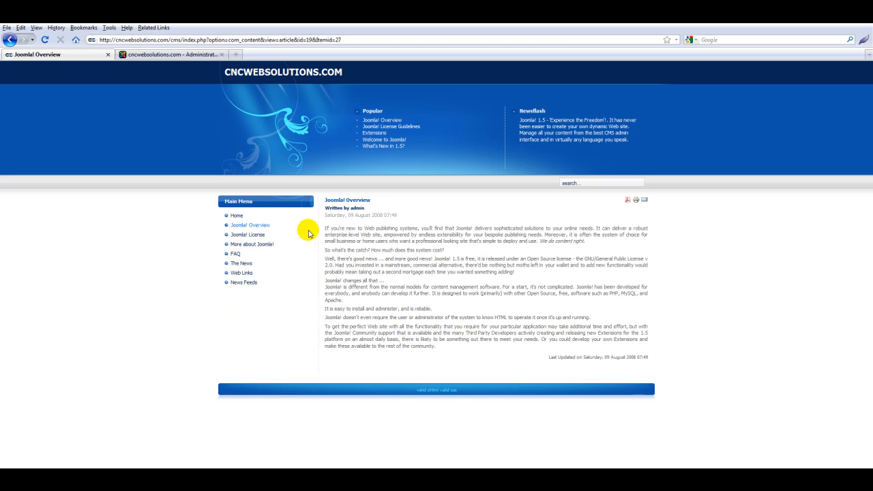
click(251, 235)
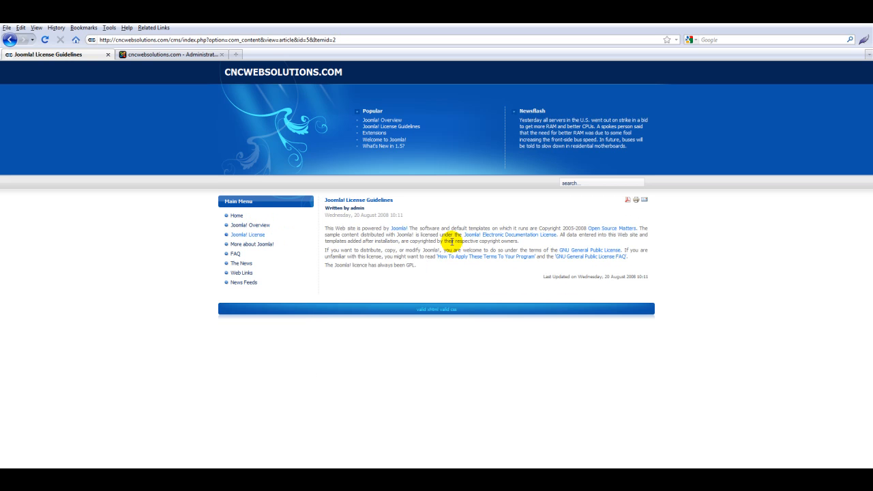
click(237, 216)
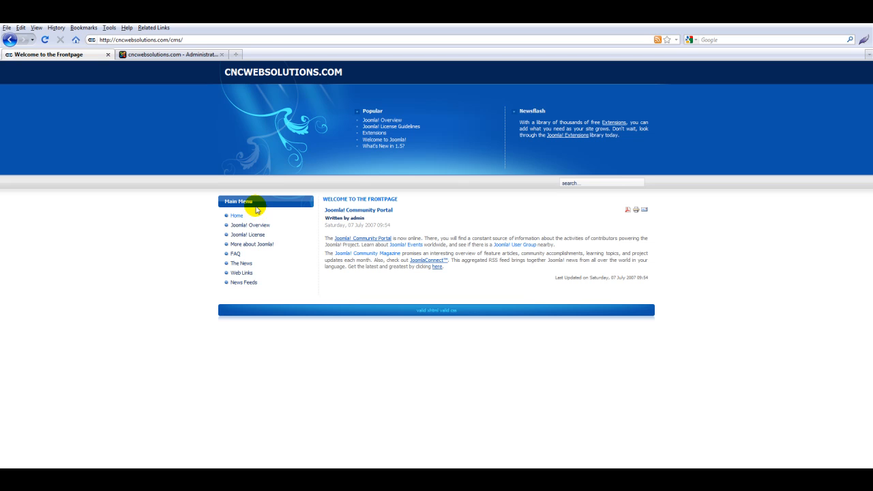
Step: Append /administrator to the site URL to load the back-end login page
click(262, 41)
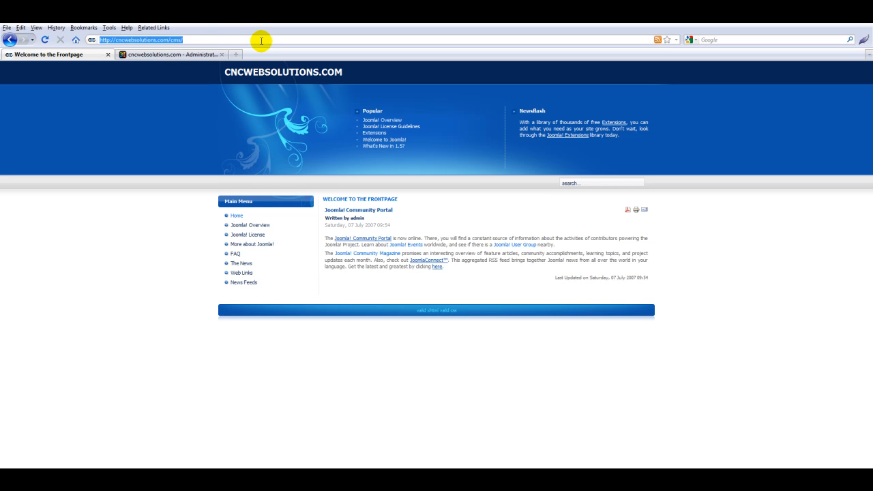
click(260, 41)
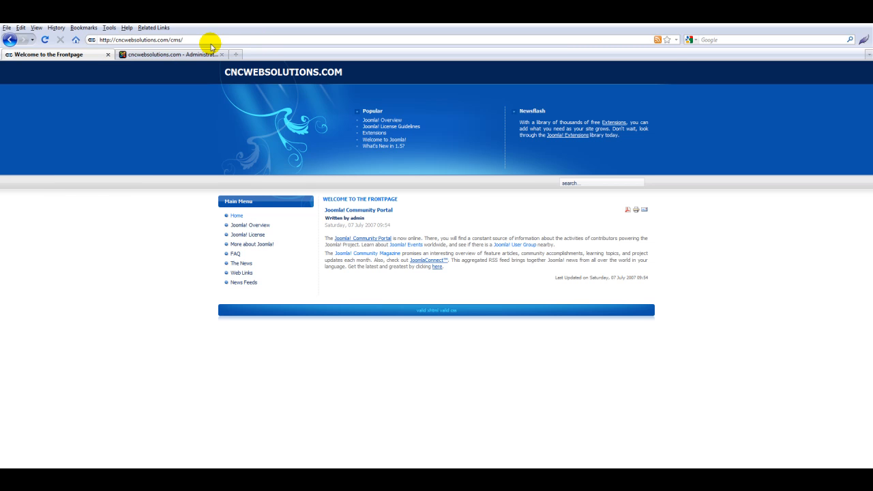
text(administrator/)
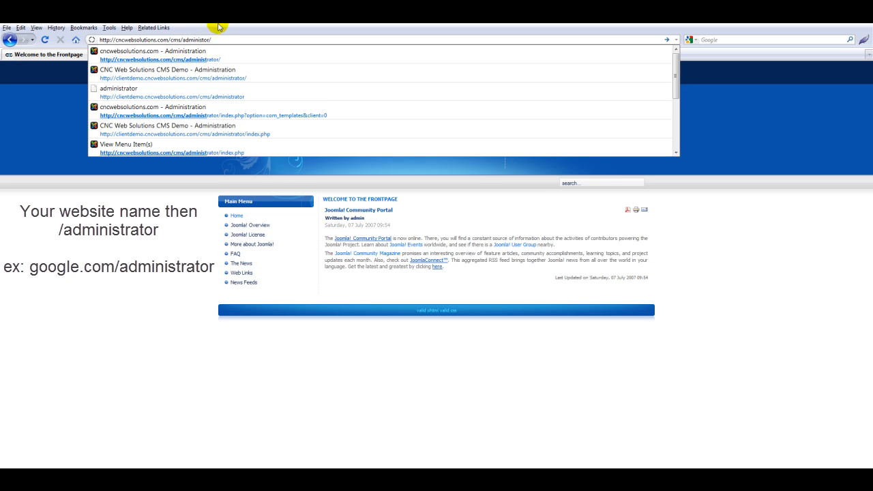
key(alt+Return)
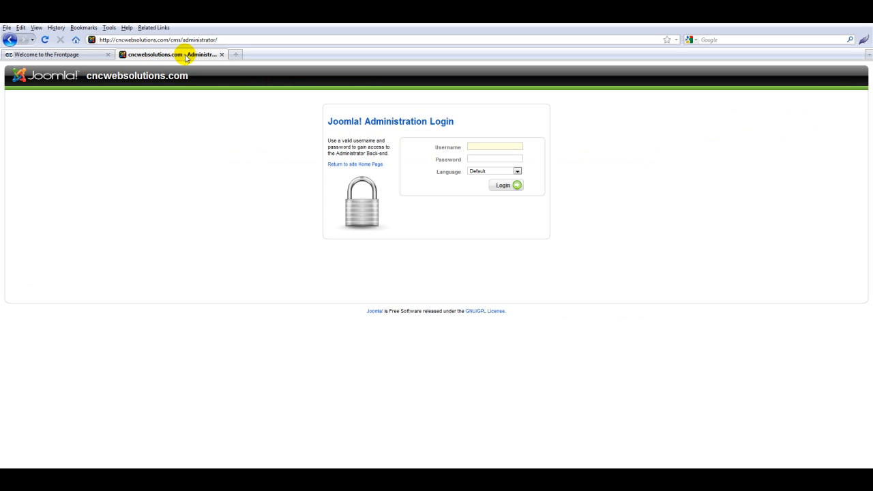
Step: Log in to the back end as admin with the account password
text(admin)
key(Tab)
text(•••••••••••)
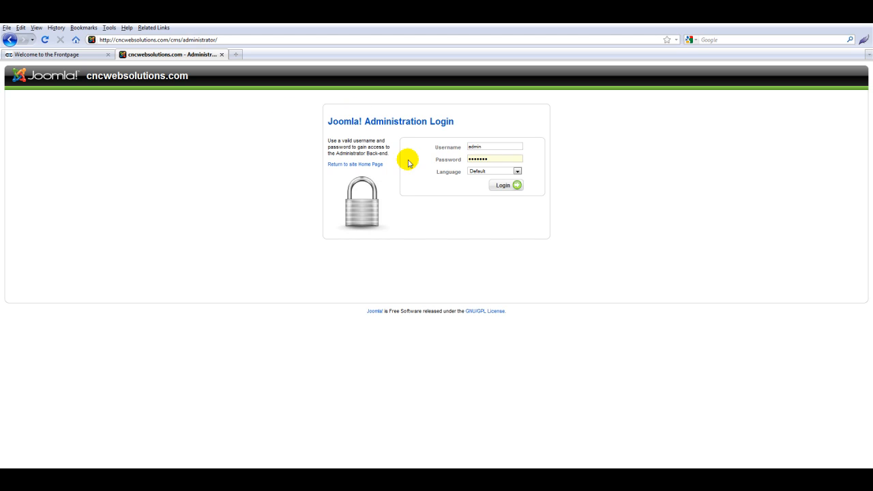
click(507, 185)
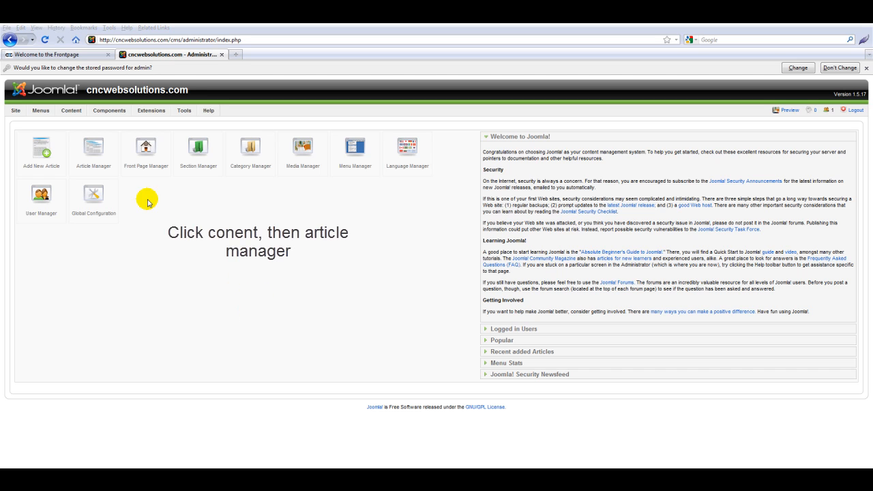
Step: Open the Article Manager from the Content menu to list the existing articles
click(71, 111)
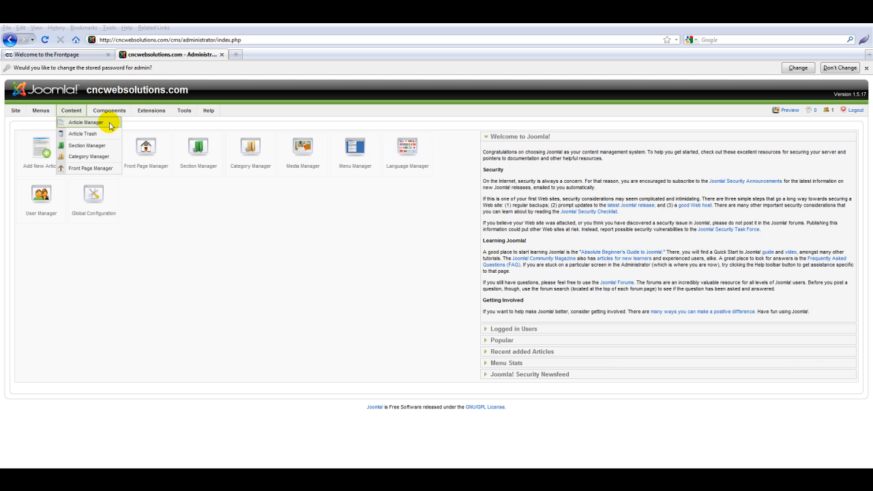
click(90, 125)
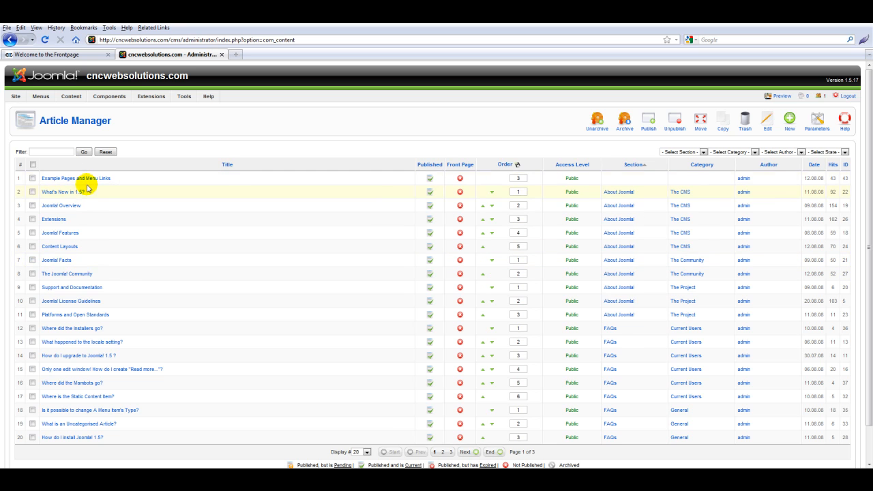
Step: Start a new article titled 'MY new test page'
click(790, 126)
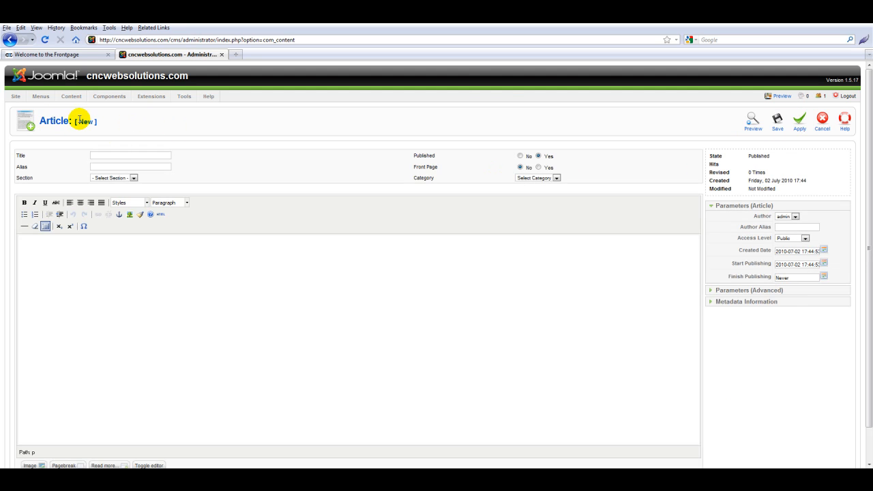
click(108, 156)
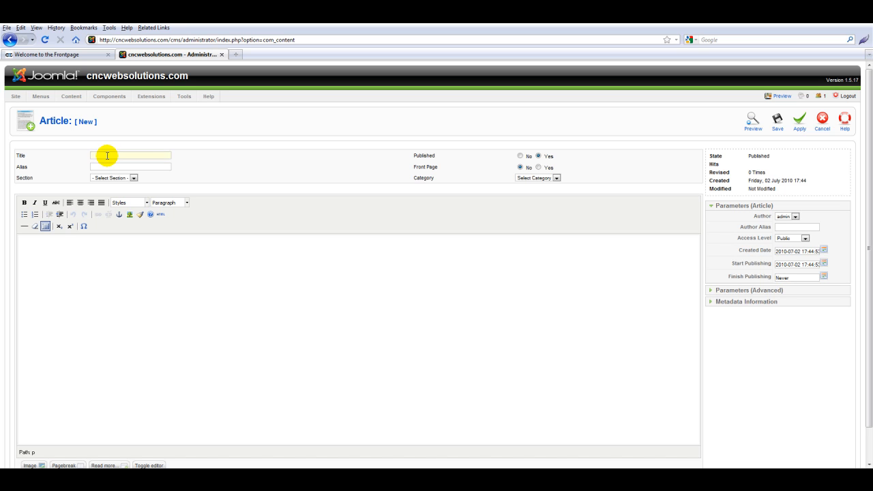
text(MY new test page)
click(104, 165)
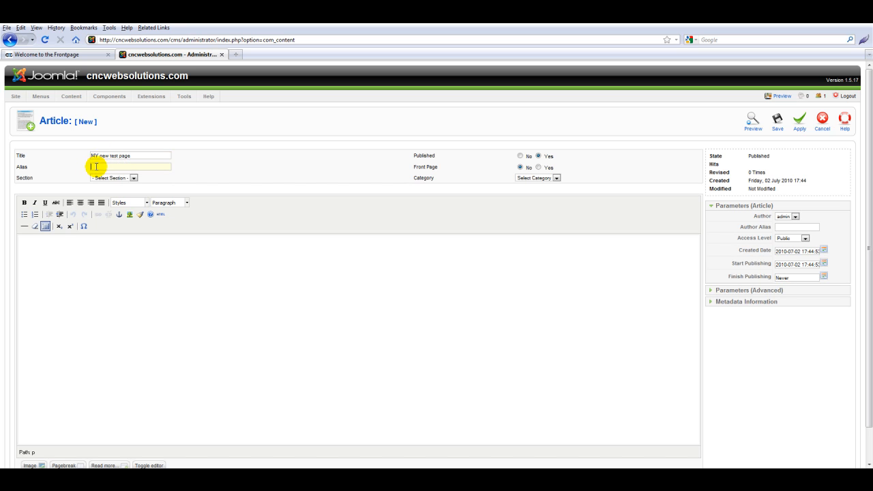
Step: Put the article in the Uncategorised section and category
click(132, 178)
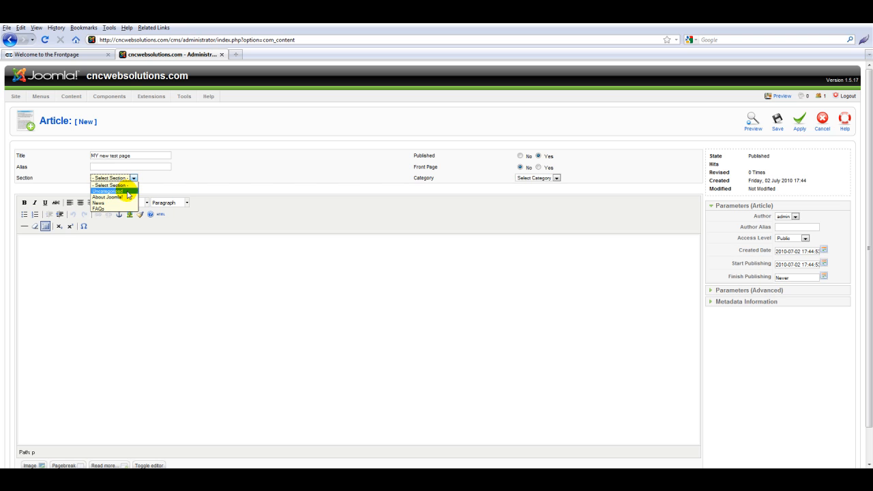
click(128, 194)
drag(35, 177, 14, 184)
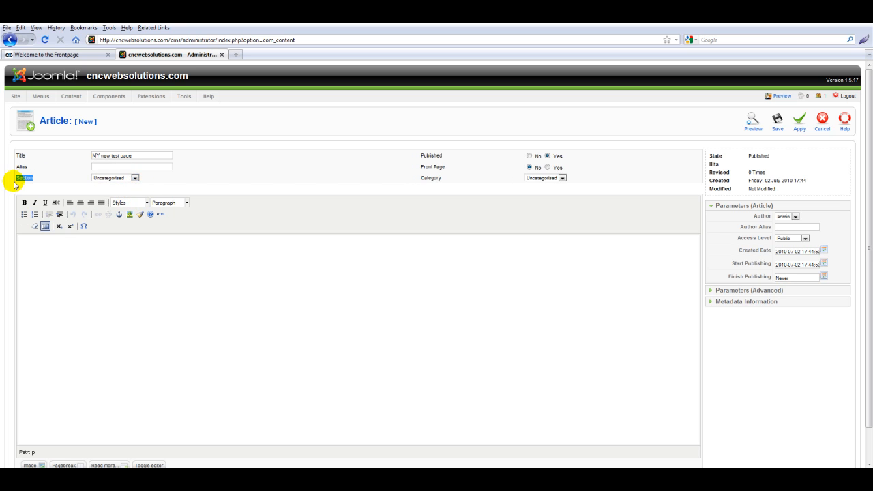
drag(417, 176, 450, 181)
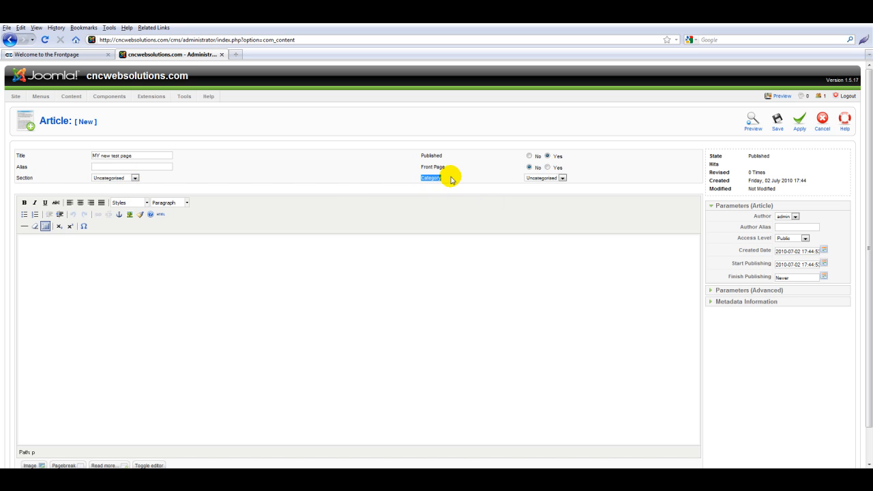
click(450, 179)
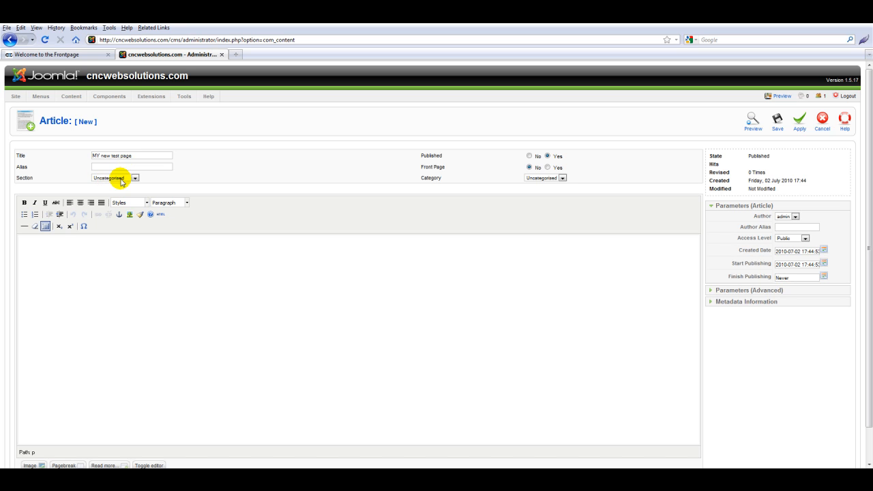
click(86, 272)
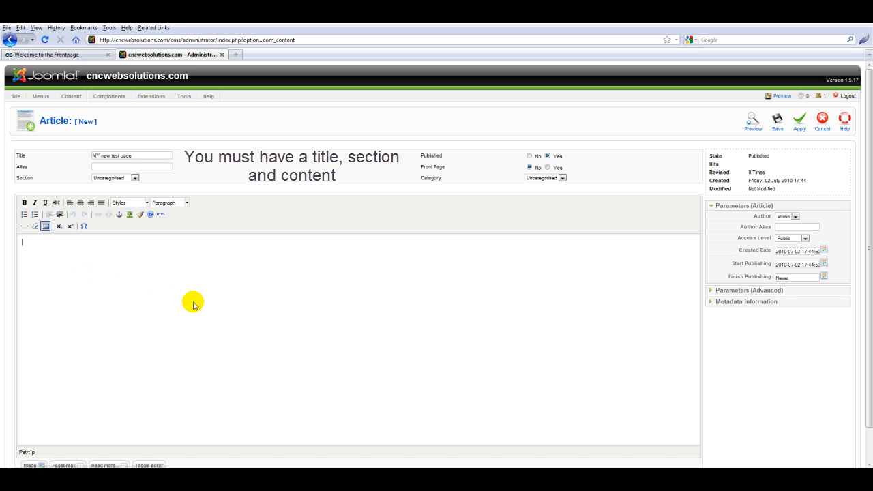
Step: Enter the body 'My new test page content!' and save the article
text(new test page content!)
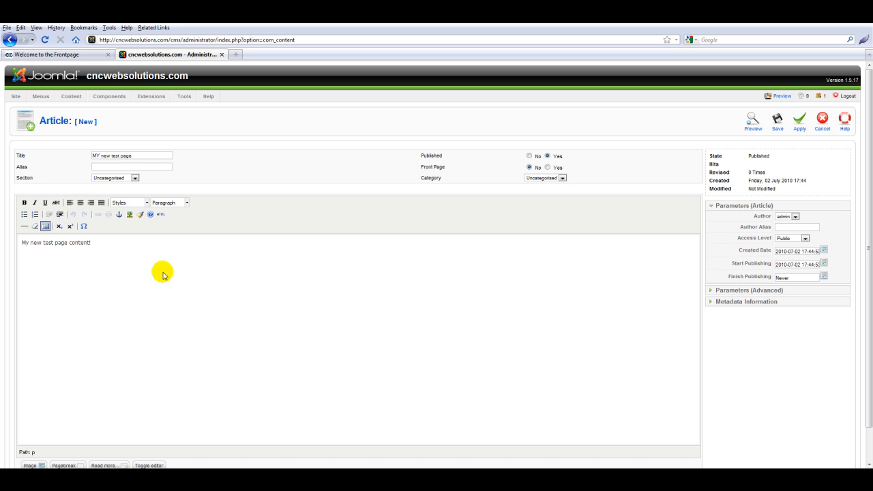
drag(19, 156, 39, 179)
drag(25, 242, 123, 253)
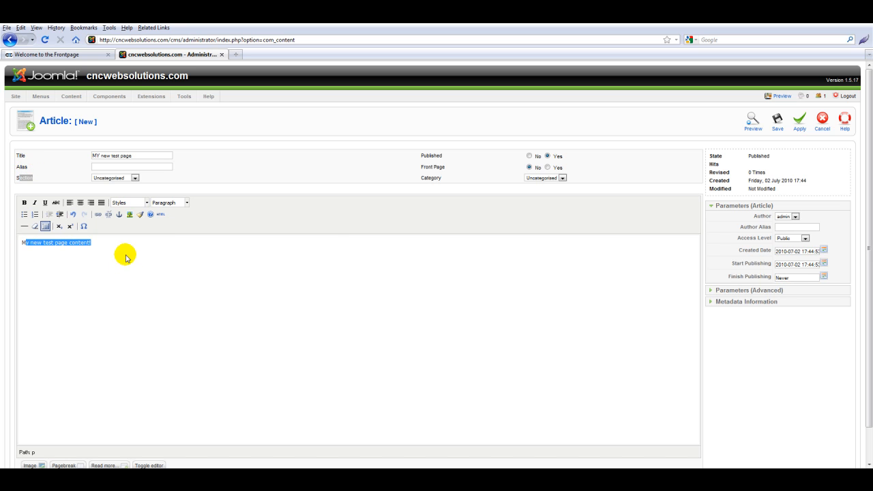
click(778, 119)
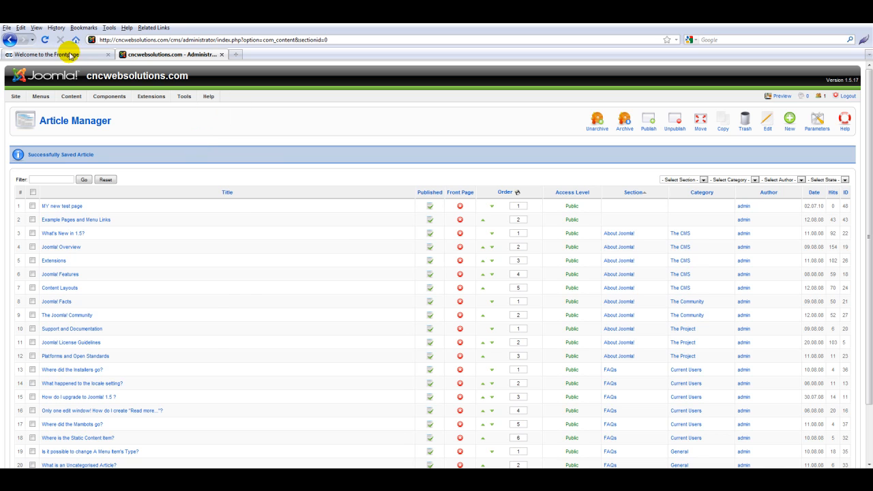
Step: Reload the front page to check for the new article, then return to the administration tab
click(65, 54)
click(45, 39)
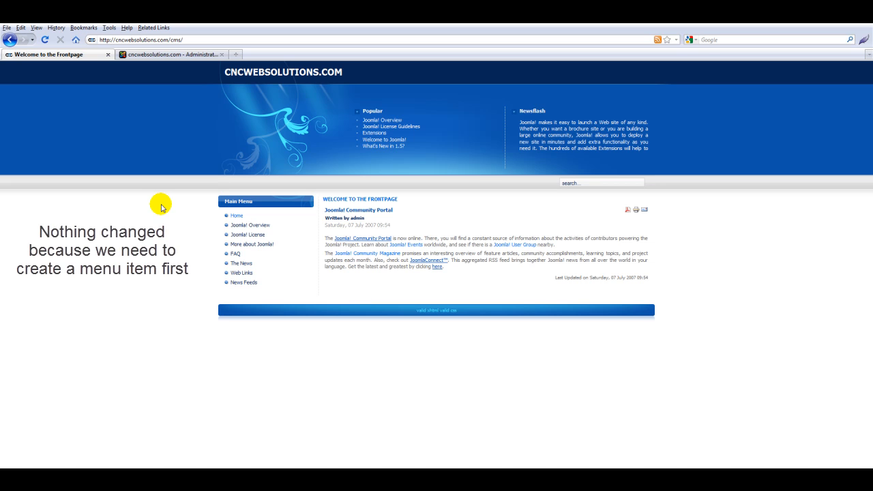
click(171, 58)
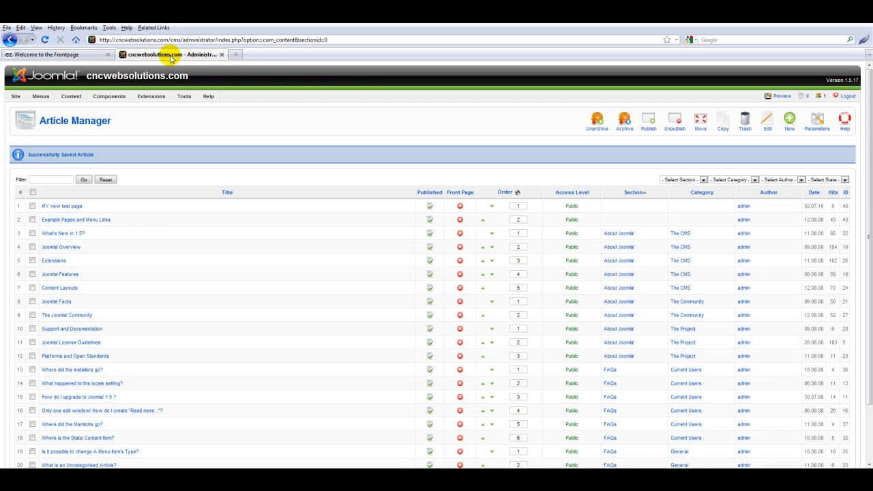
mouse_move(39, 99)
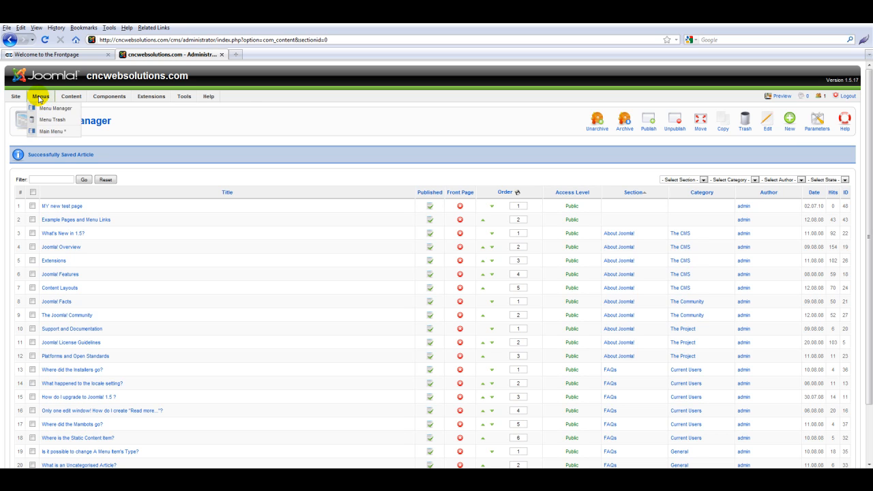
Step: List the Main Menu's eight items, compare with the front-end site, and begin a new menu item
click(44, 131)
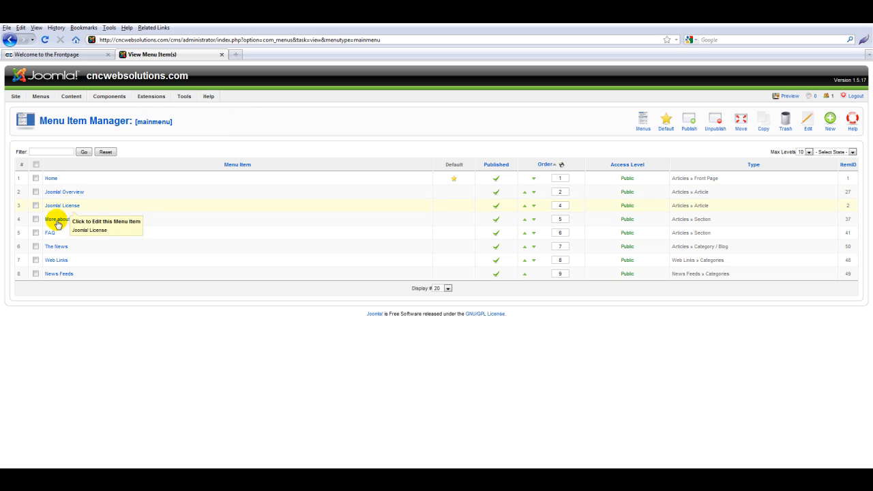
click(64, 55)
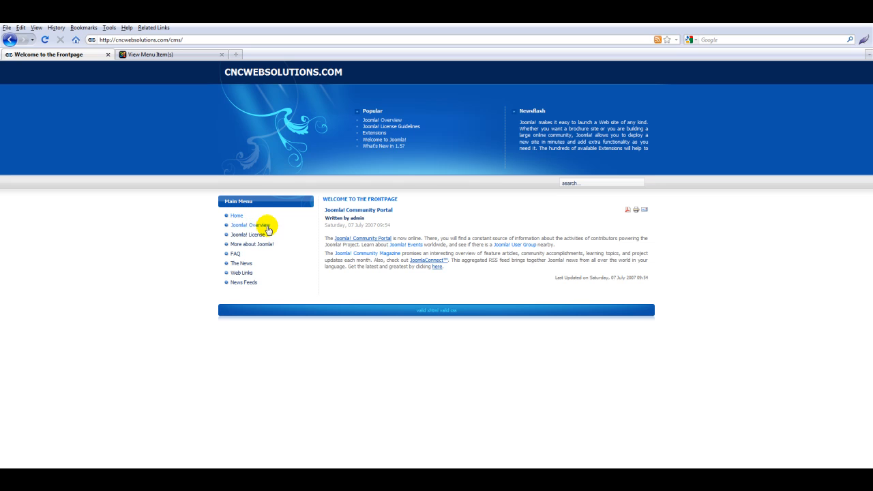
click(144, 55)
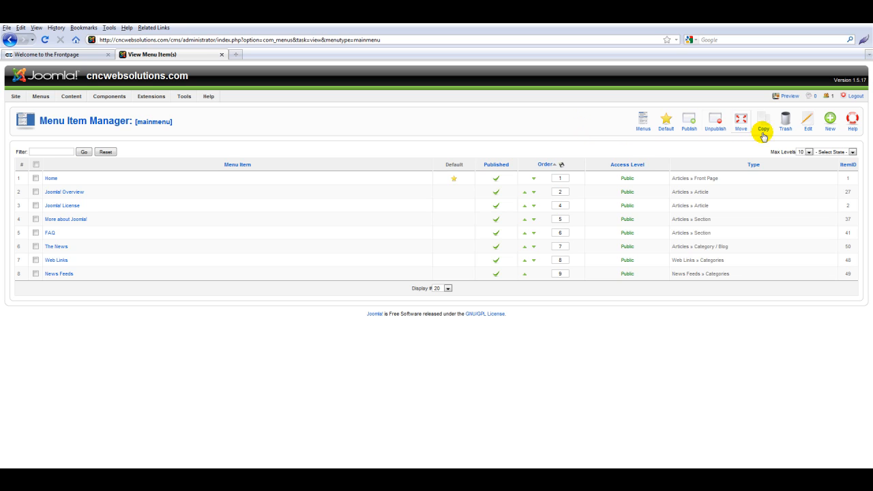
click(832, 123)
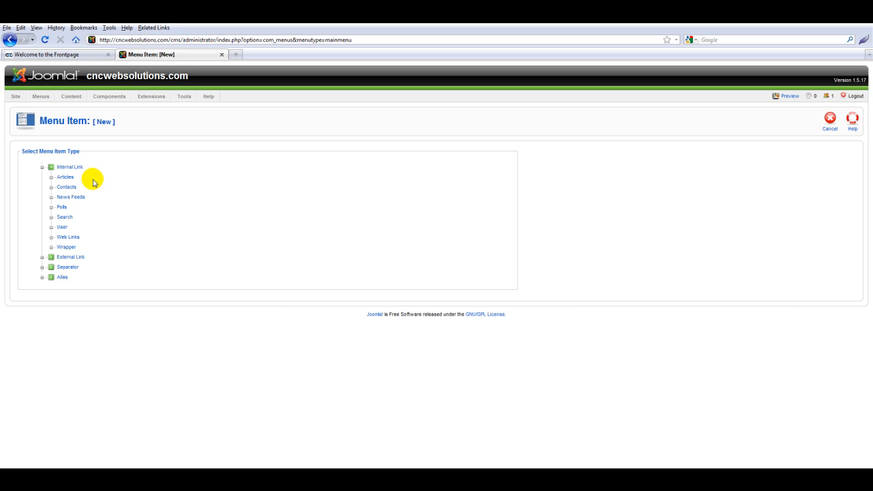
Step: Choose Internal Link > Articles > Article Layout as the menu item type
click(67, 178)
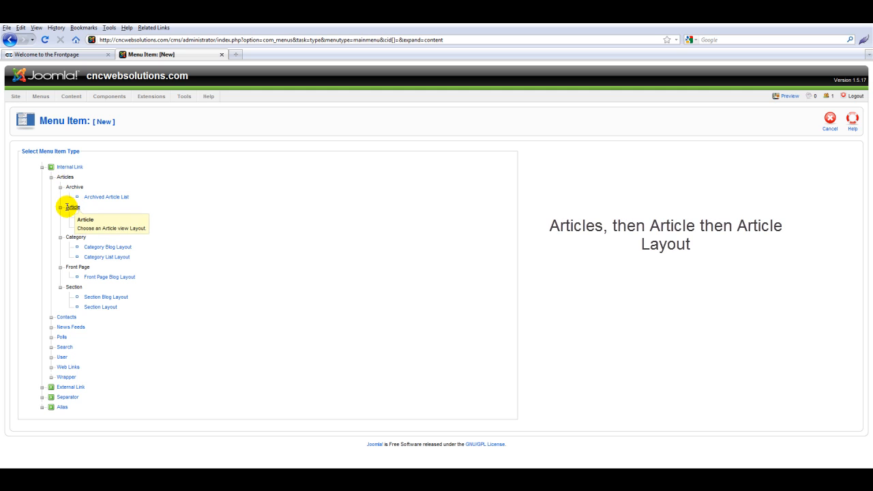
click(92, 219)
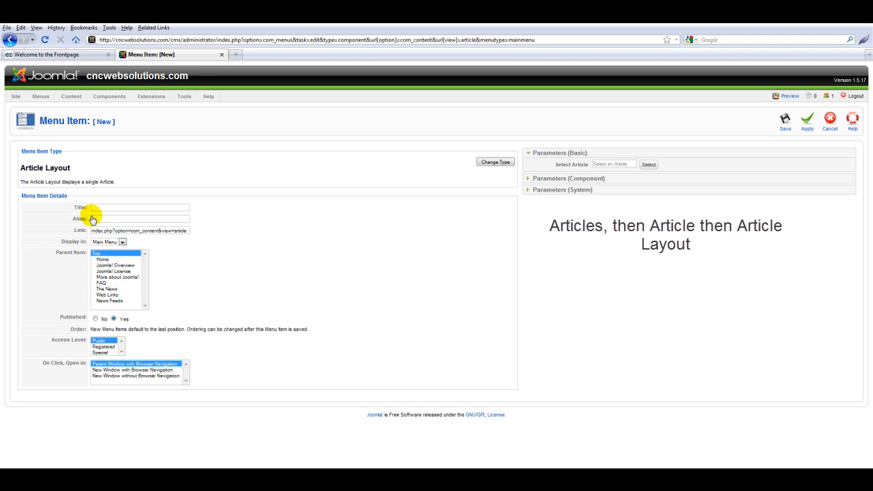
Step: Title the menu item 'My Test Page', link it to 'MY new test page', and save it
click(107, 208)
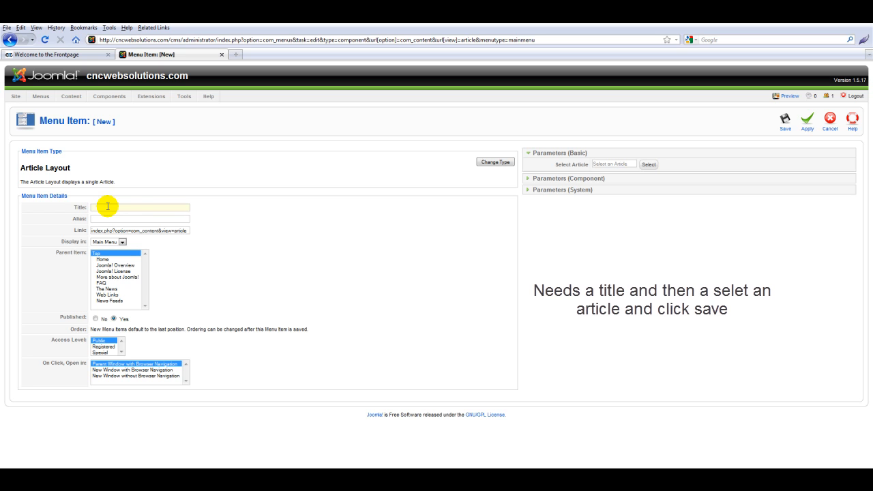
text(My Test Page)
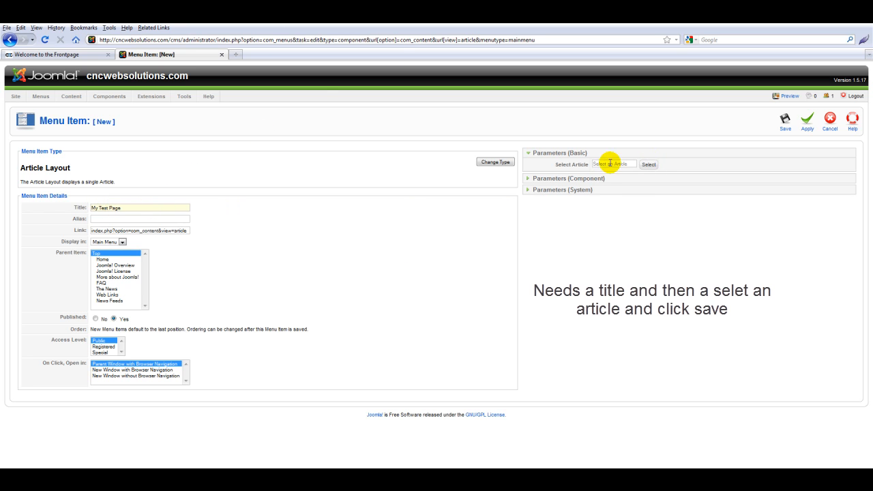
click(648, 165)
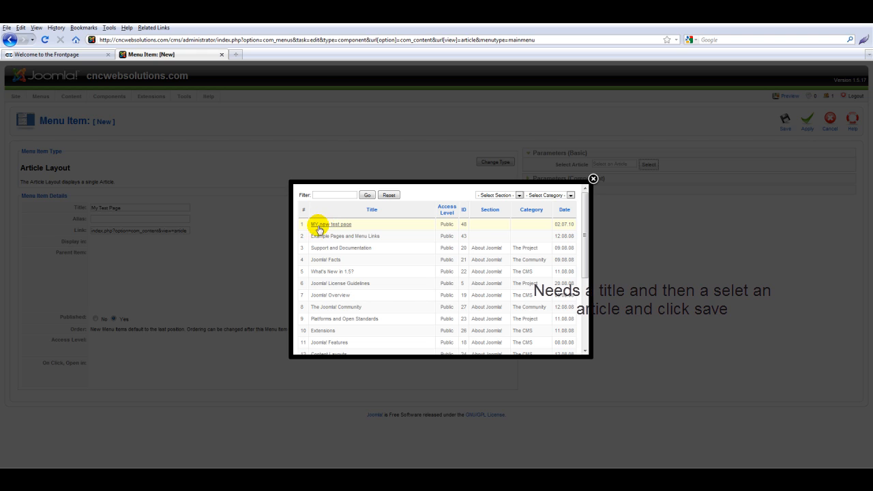
click(329, 224)
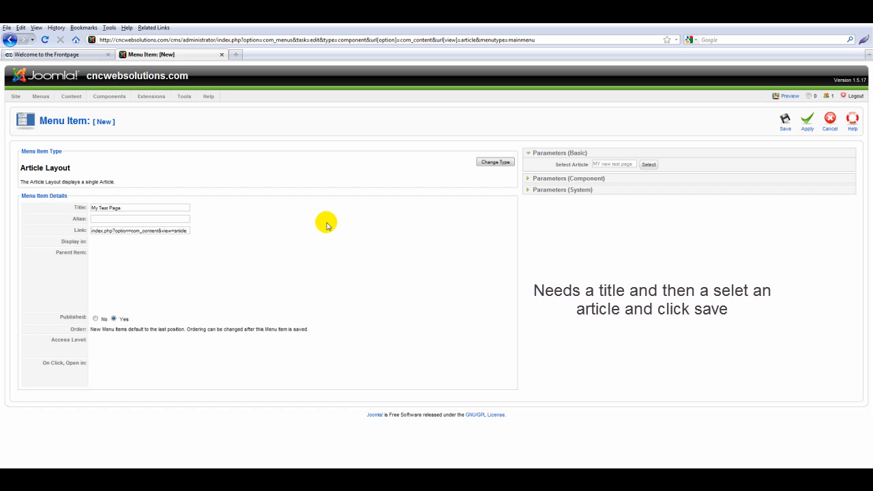
drag(139, 209, 79, 209)
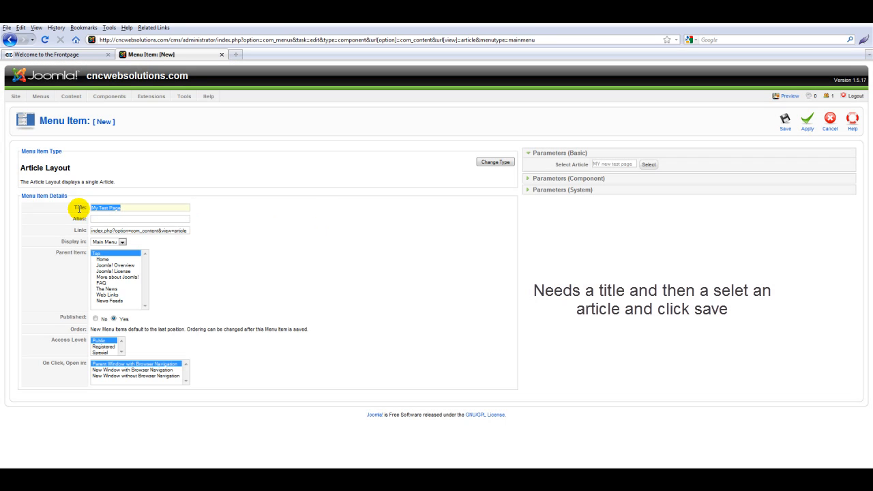
click(144, 207)
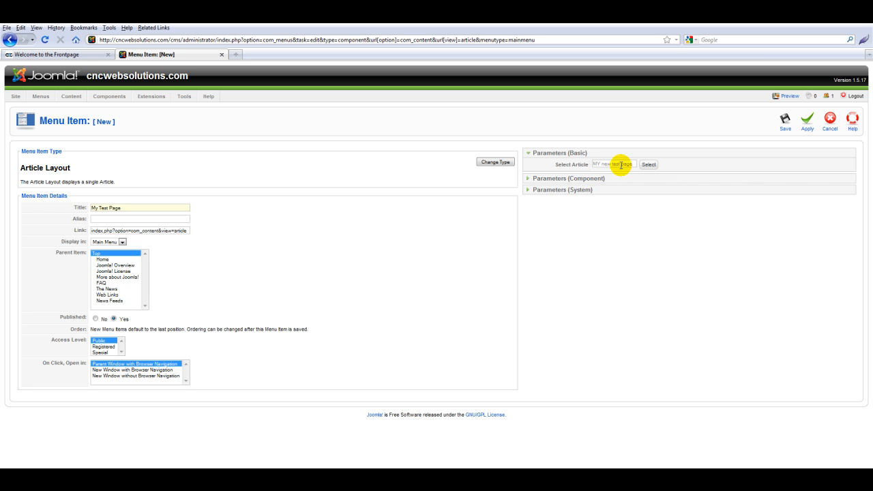
click(785, 120)
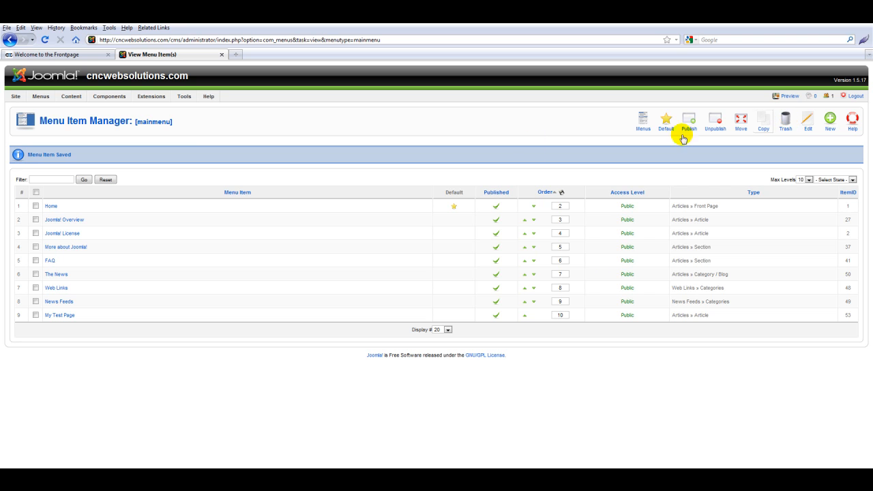
drag(45, 121, 132, 122)
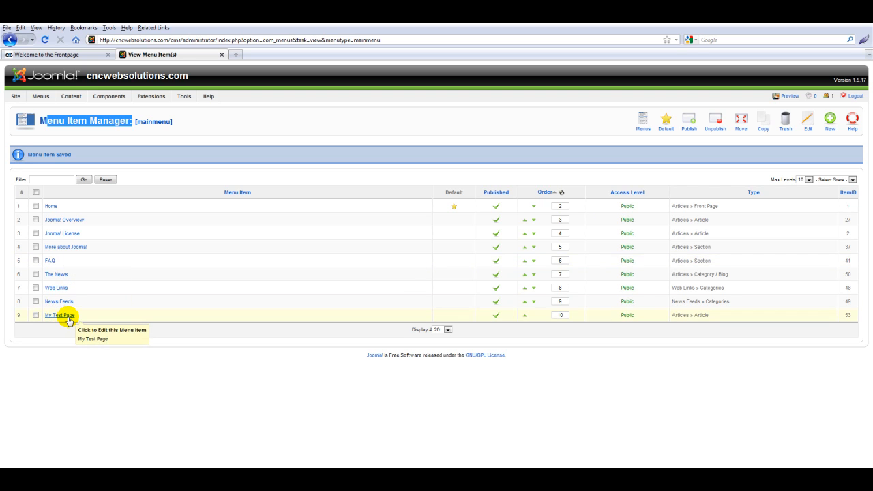
Step: Reload the front end to verify My Test Page opens the article, then return to the admin menu list
click(73, 55)
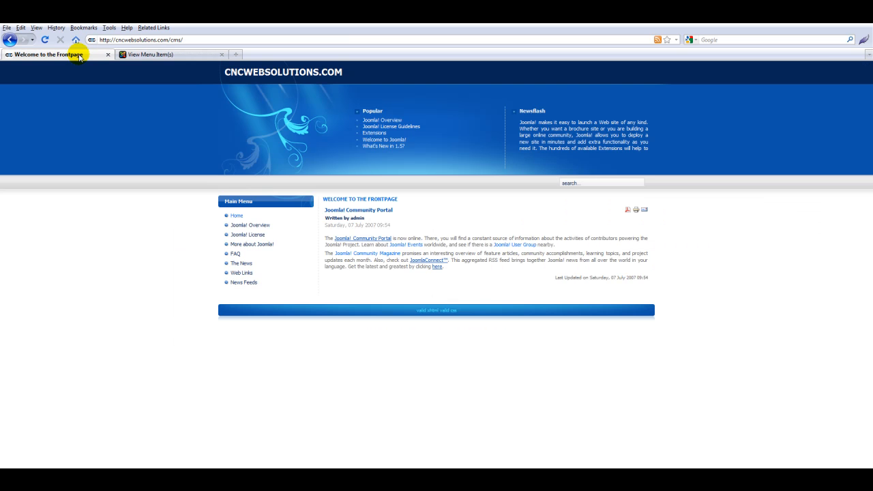
click(45, 40)
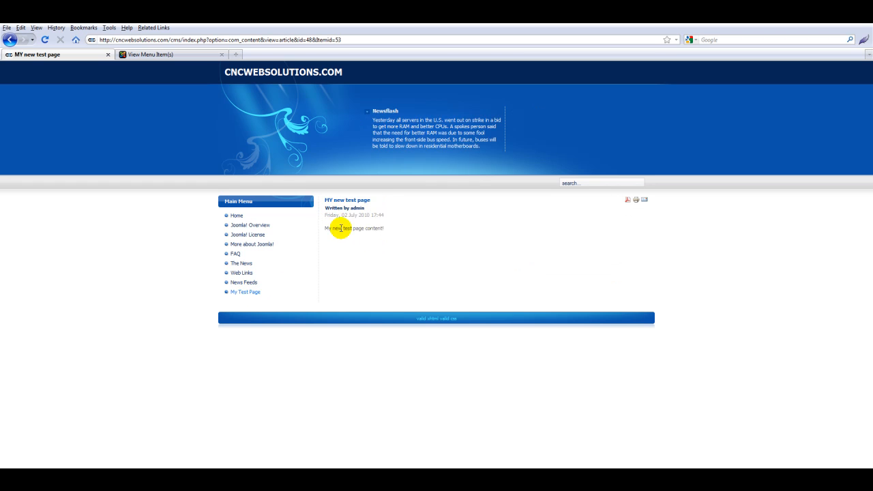
drag(328, 228, 326, 199)
drag(386, 229, 323, 228)
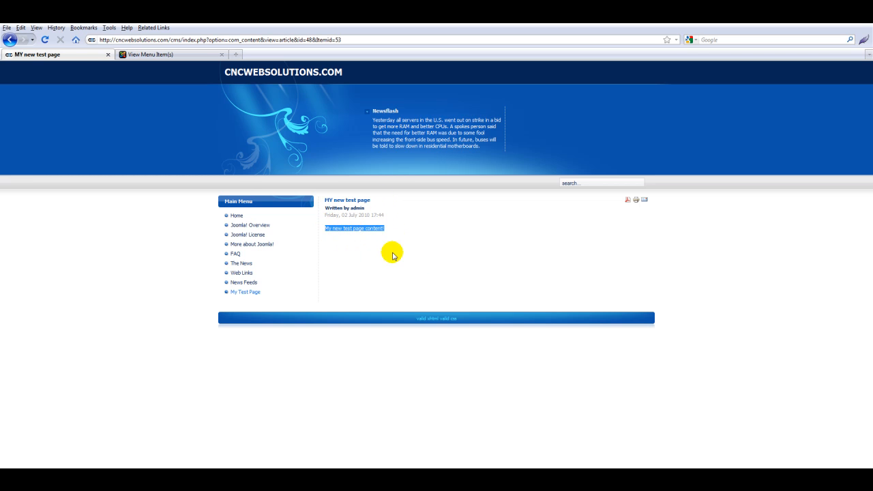
drag(385, 214, 325, 215)
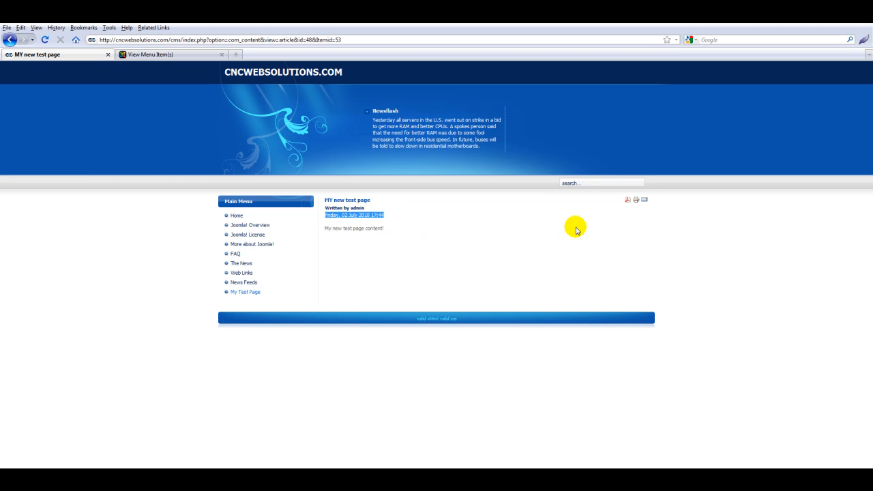
drag(656, 200, 620, 200)
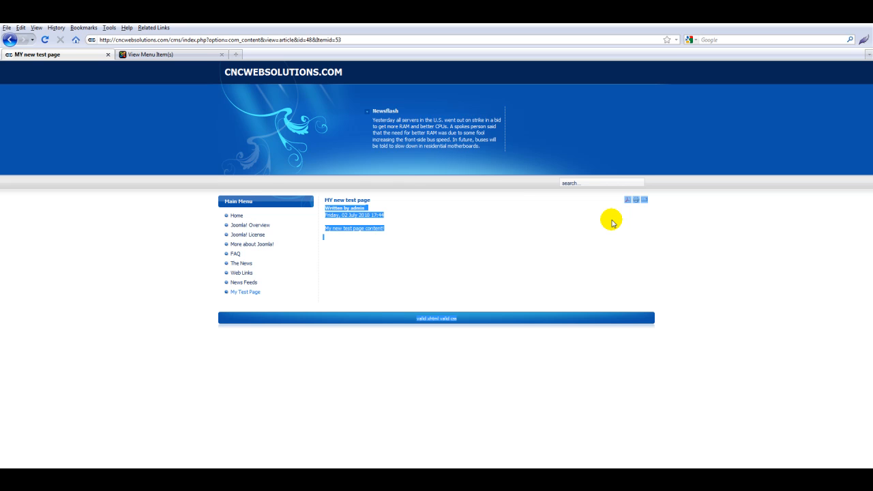
drag(380, 198, 326, 200)
drag(383, 229, 324, 228)
click(350, 249)
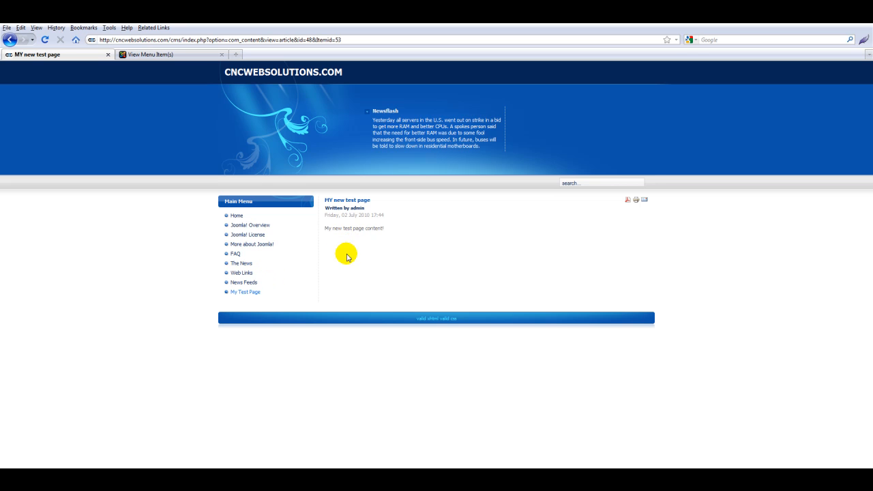
drag(325, 228, 390, 231)
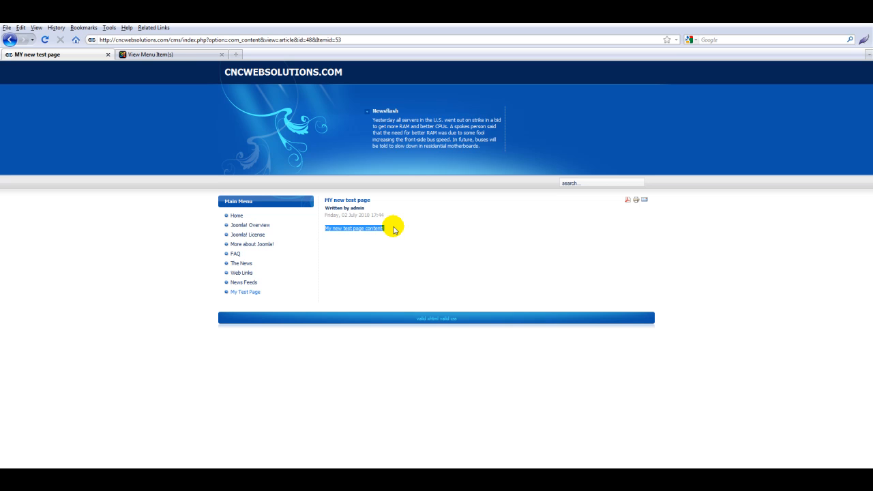
click(193, 56)
Step: Open 'MY new test page' from the Article Manager to edit its content
mouse_move(70, 100)
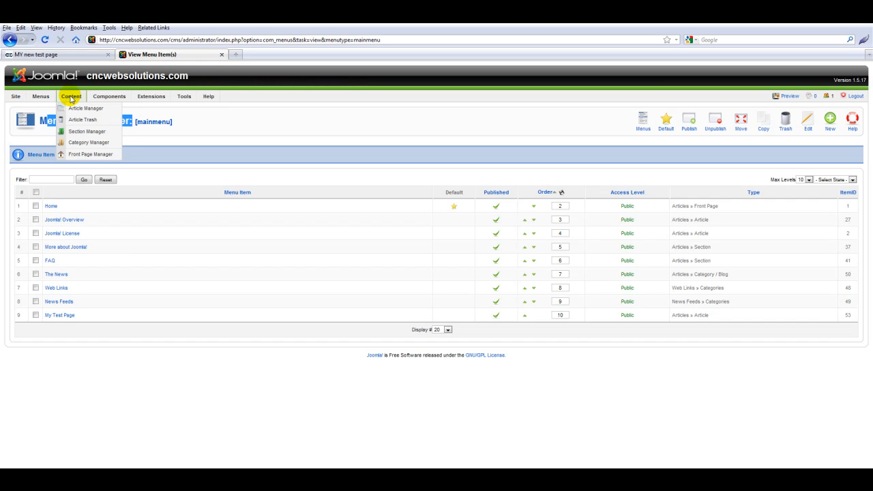
click(80, 110)
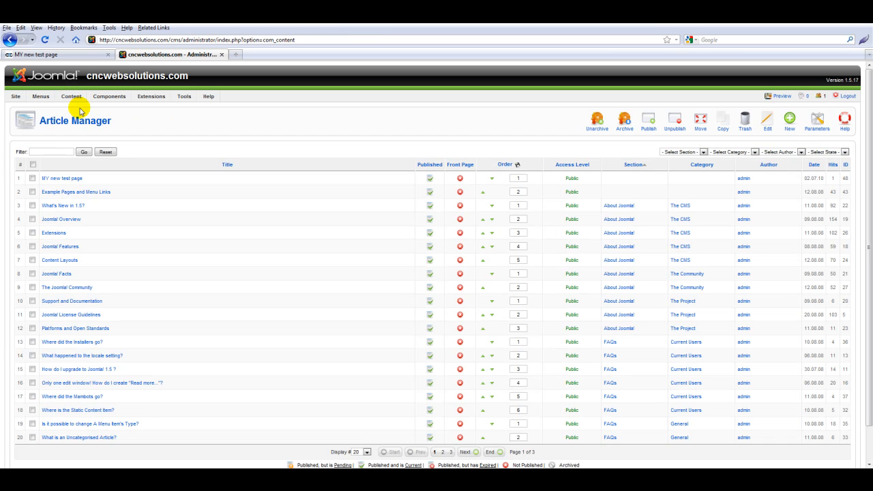
click(62, 180)
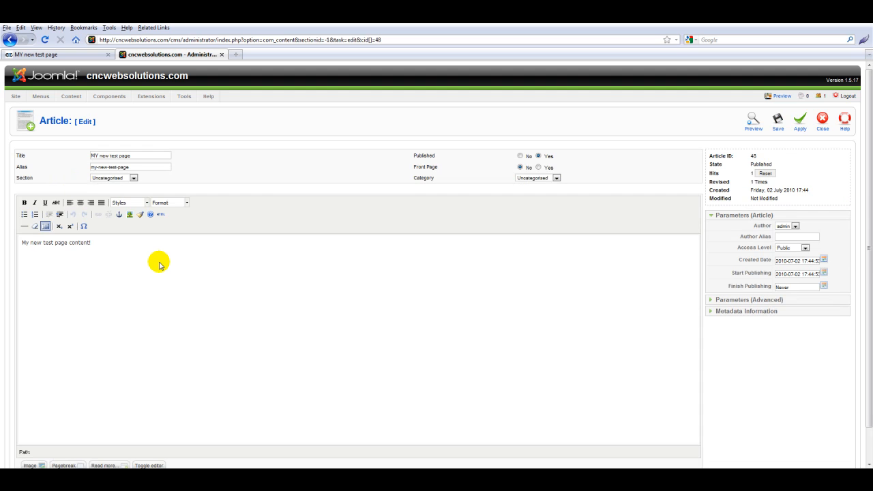
scroll(162, 269, down, 1)
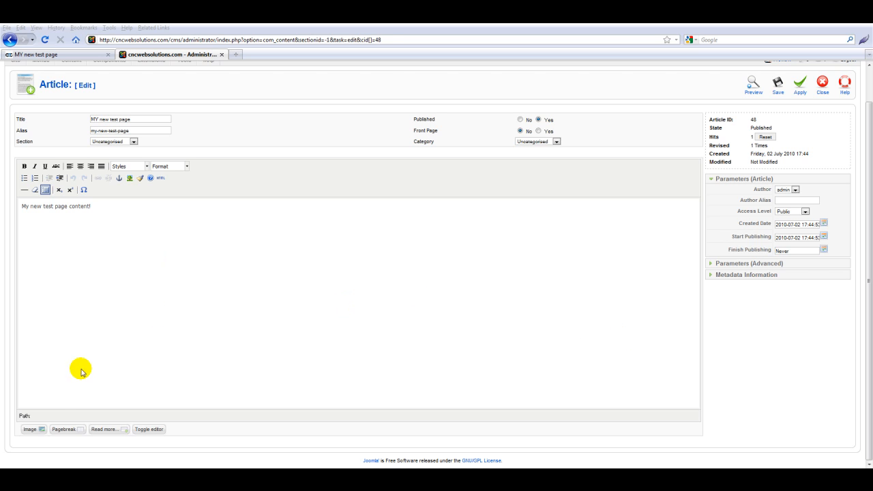
Step: Open the article's image inserter and browse the existing site images
click(30, 435)
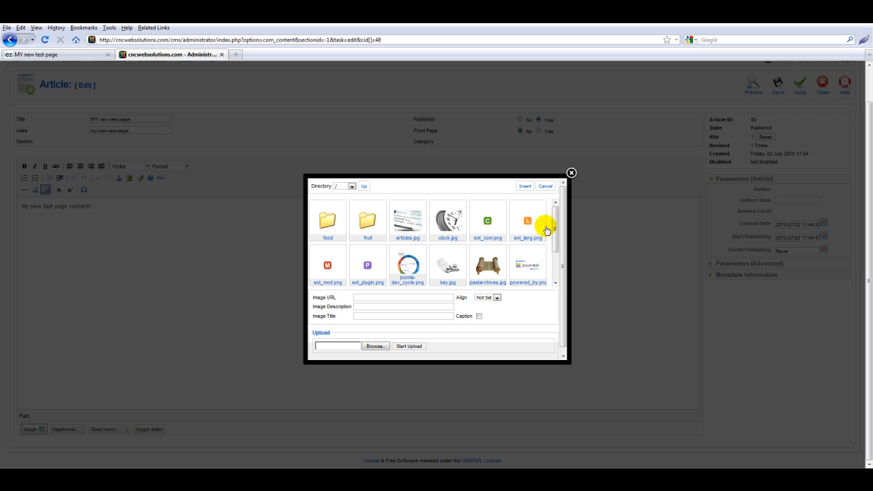
mouse_move(556, 227)
mouse_down()
mouse_move(552, 263)
mouse_move(554, 219)
mouse_up()
click(489, 225)
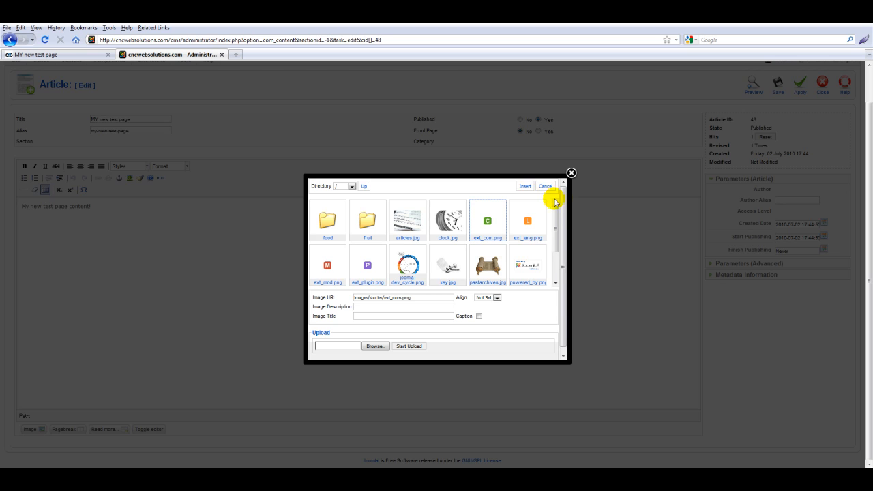
drag(555, 207, 556, 239)
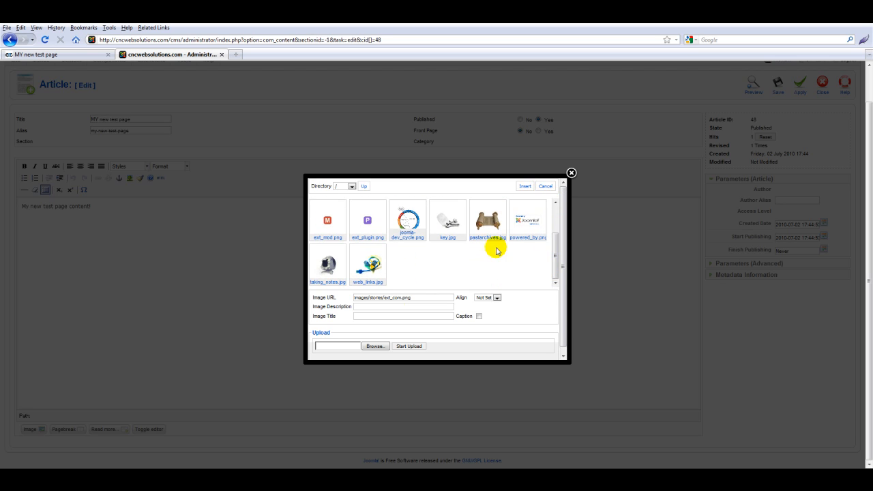
Step: Upload the cnc150x80.jpg logo from the computer and insert it into the article
click(374, 347)
click(291, 46)
text(C:\Users\Kevin\Documents\client design files\cncwebsolutions.com)
key(Return)
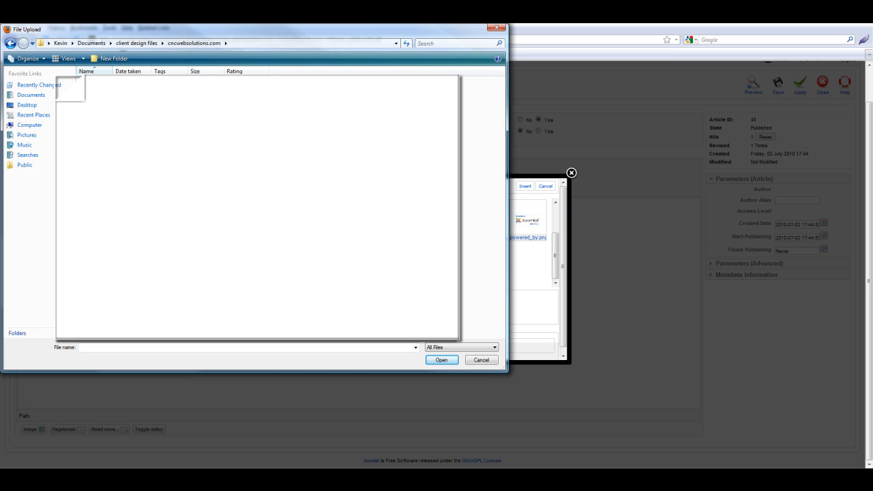
double_click(102, 88)
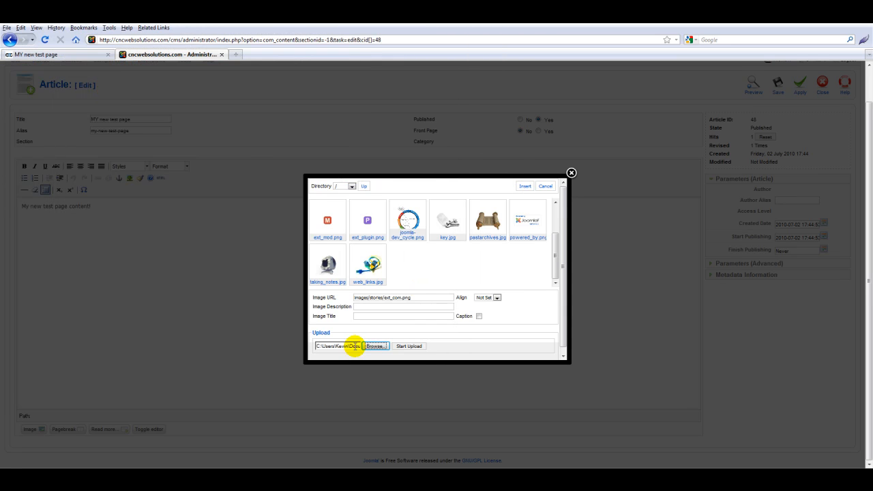
click(407, 346)
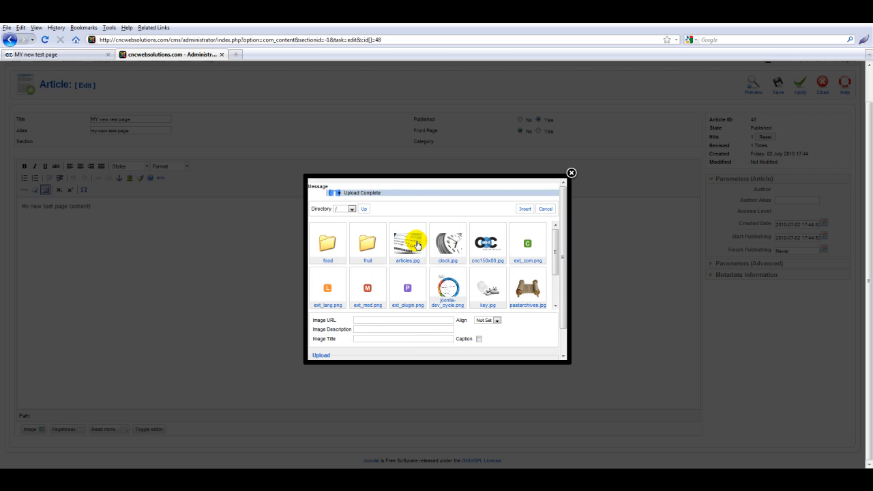
click(484, 242)
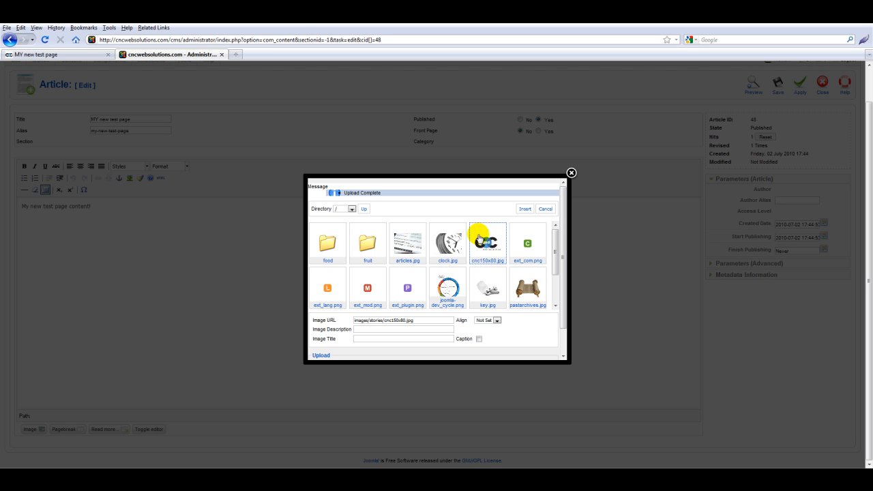
click(526, 210)
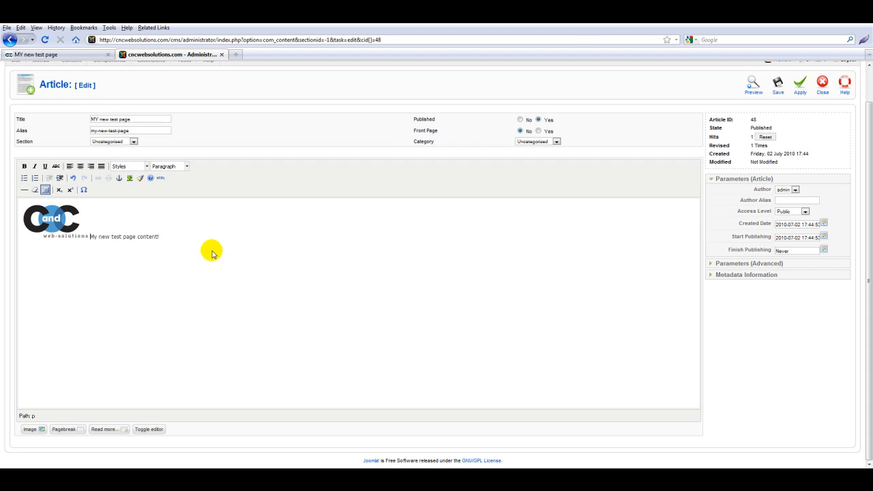
Step: Move the text below the logo, save the article, and reload the front-end page to confirm
key(Return)
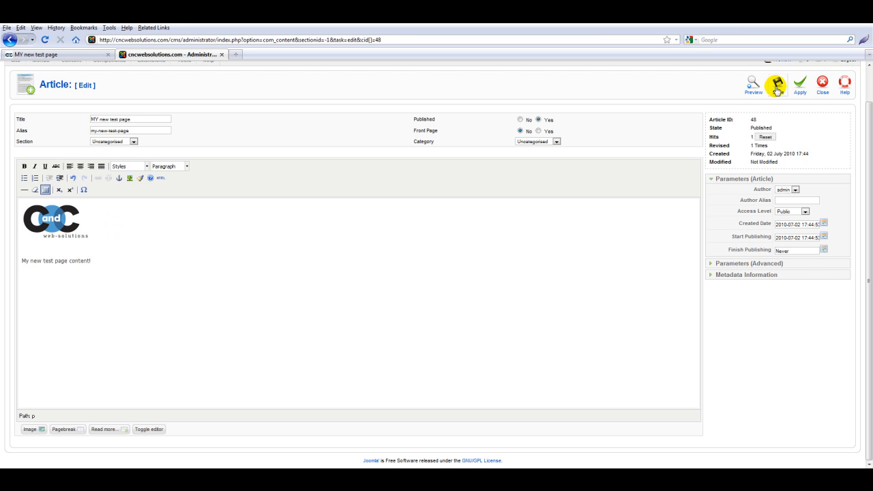
click(778, 88)
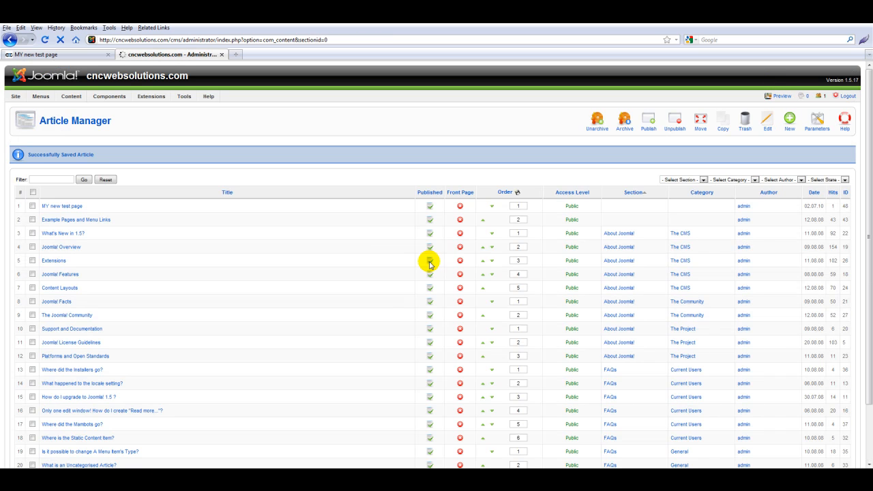
click(71, 54)
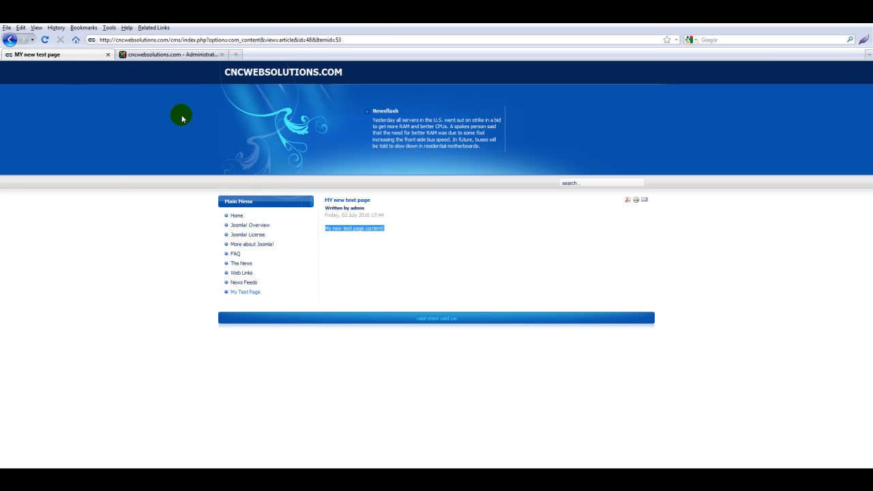
click(45, 40)
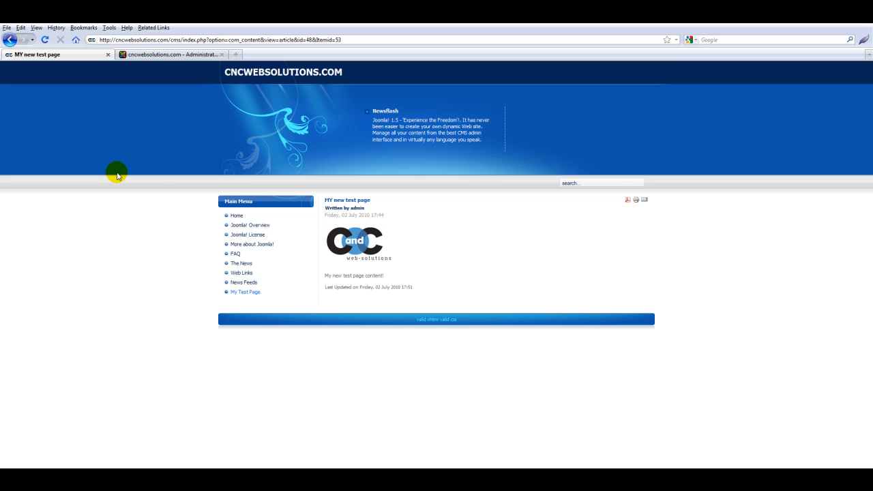
click(170, 54)
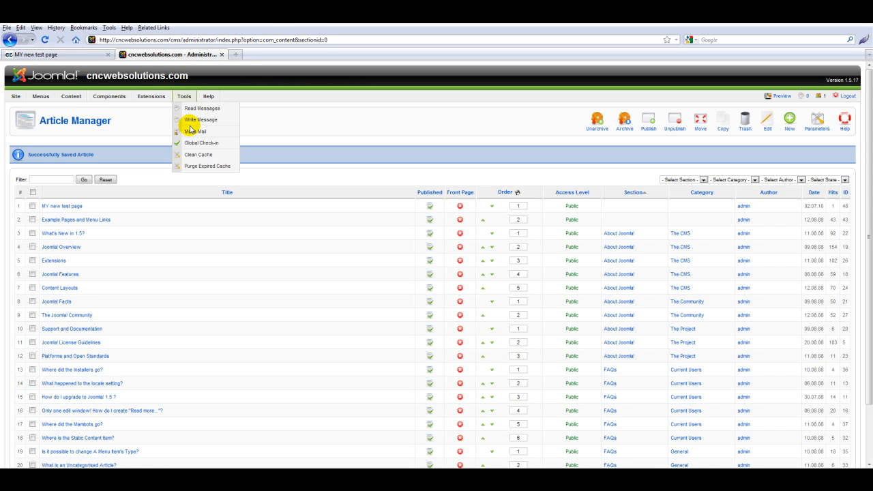
Step: Reopen 'MY new test page', select its logo image, then view the front-end article
click(72, 205)
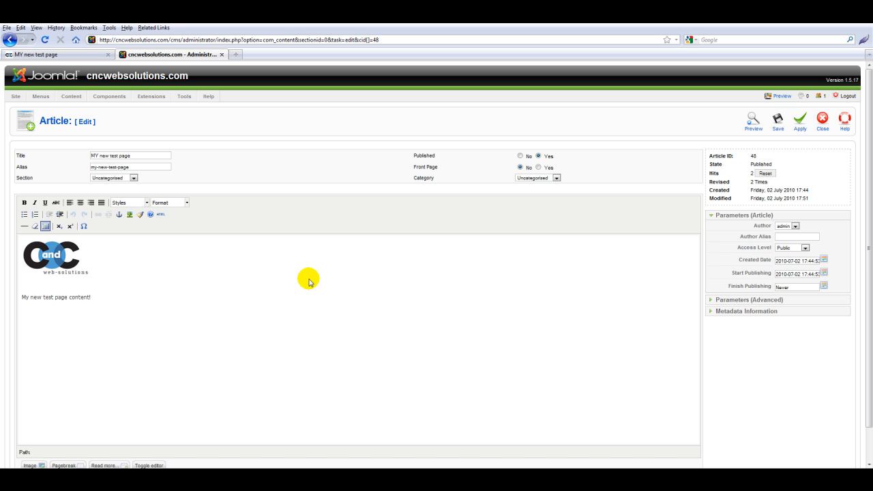
click(54, 258)
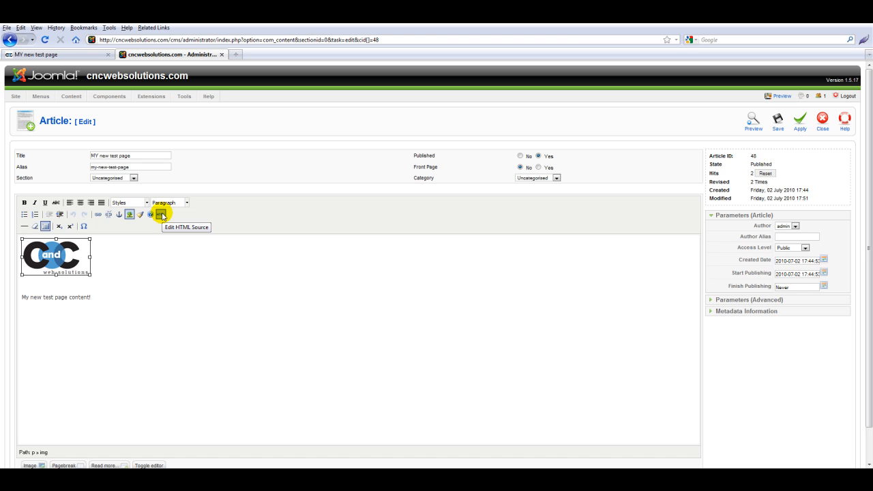
click(71, 54)
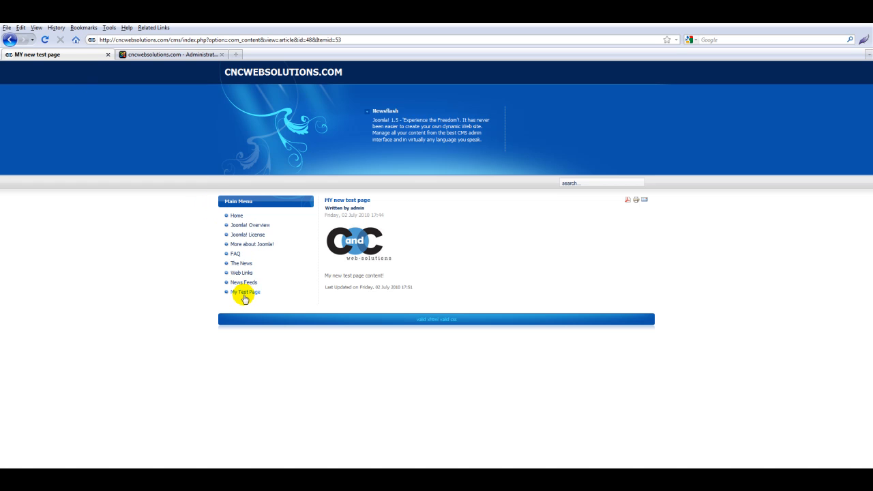